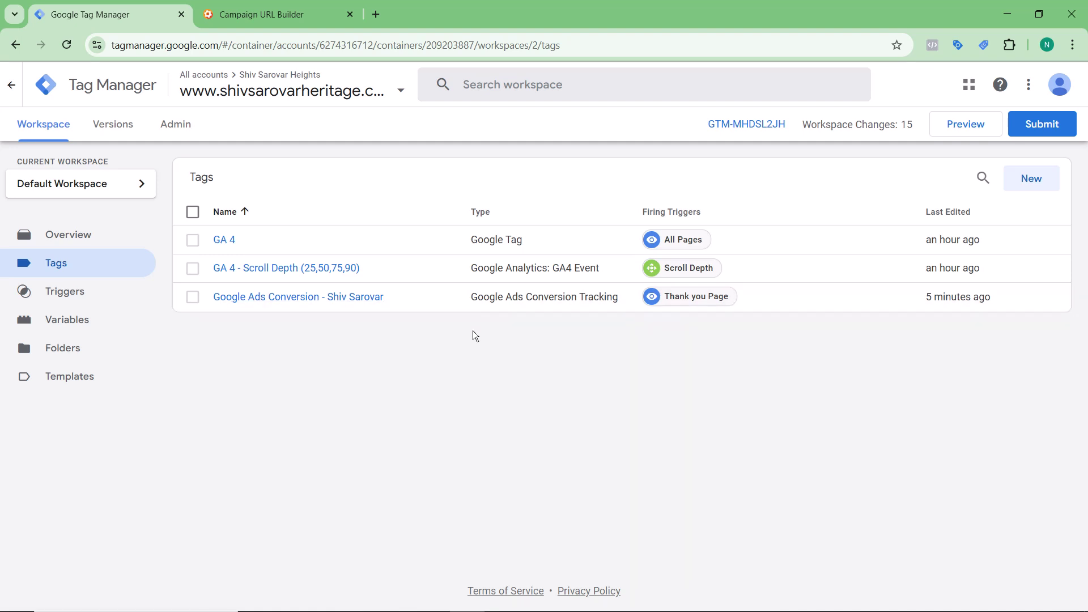
Start a preview of the container and copy the generated campaign URL from Campaign URL Builder
left_click(944, 134)
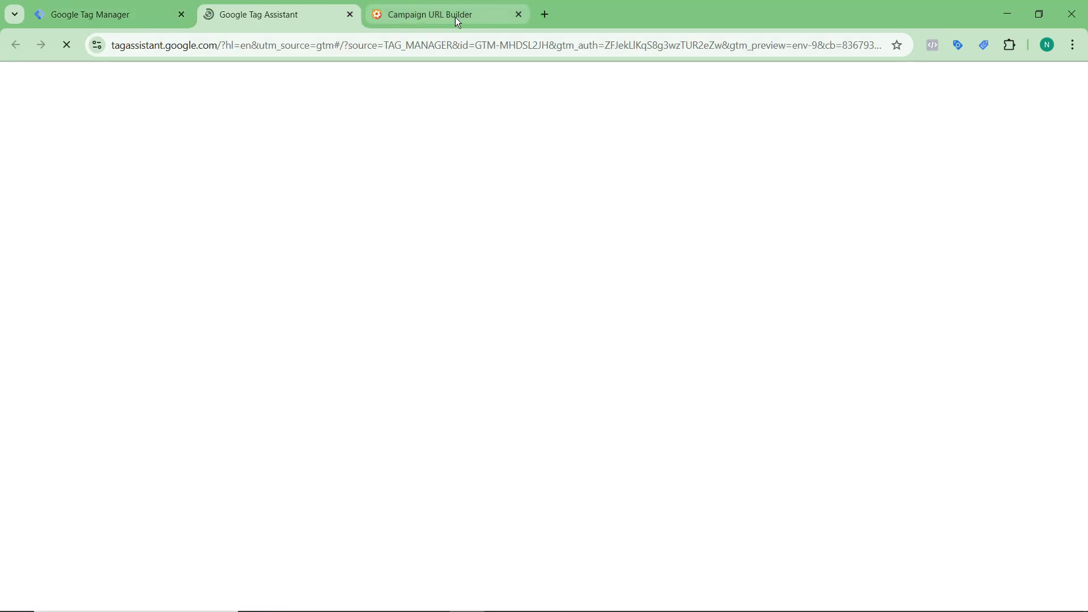
left_click(454, 17)
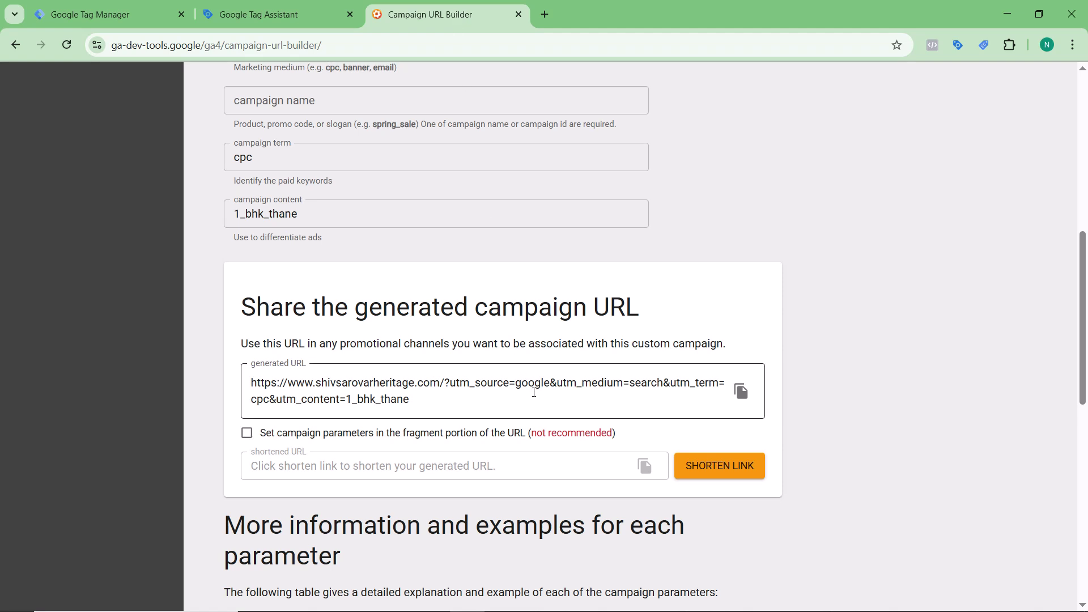
scroll(534, 392, "up", 5)
scroll(533, 392, "down", 5)
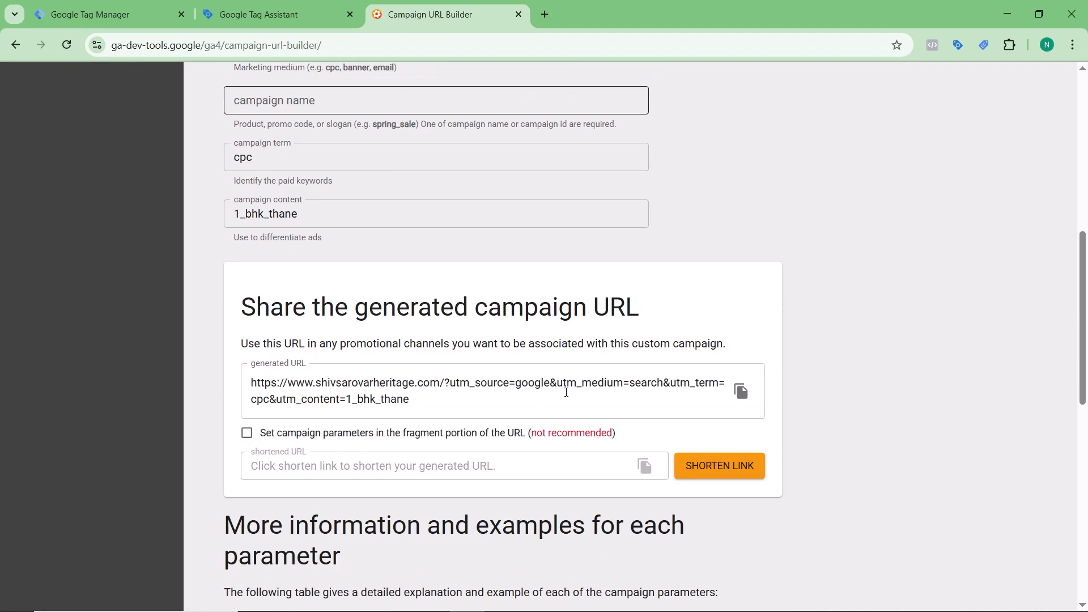
left_click(740, 391)
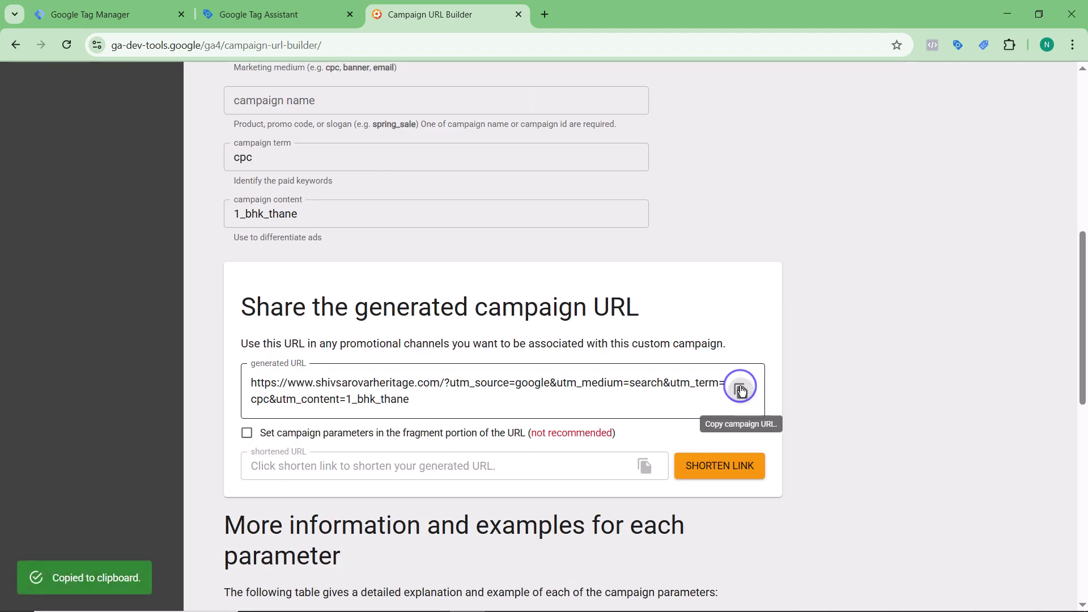
Connect Tag Assistant to the site, using the copied campaign URL with its UTM parameters as the website address
left_click(277, 14)
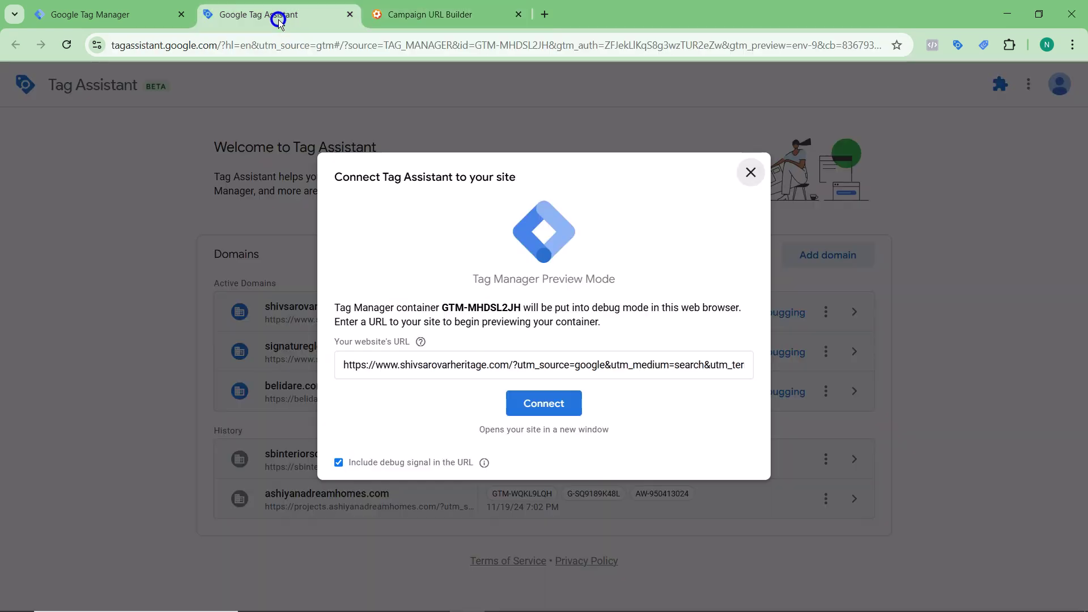
left_click(490, 365)
key("ctrl+a")
key("ctrl+v")
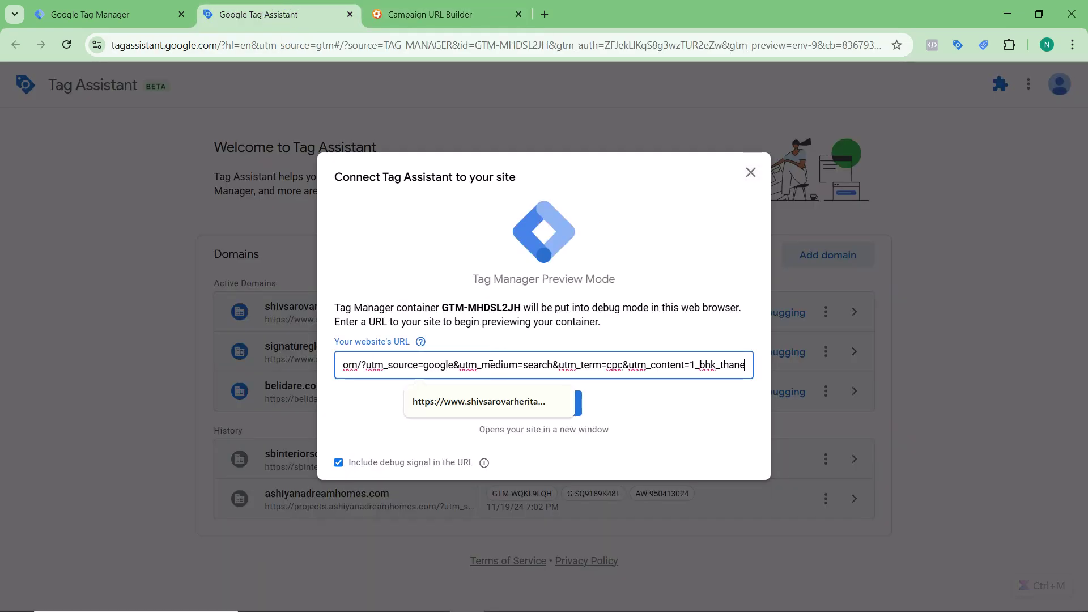
left_click(624, 385)
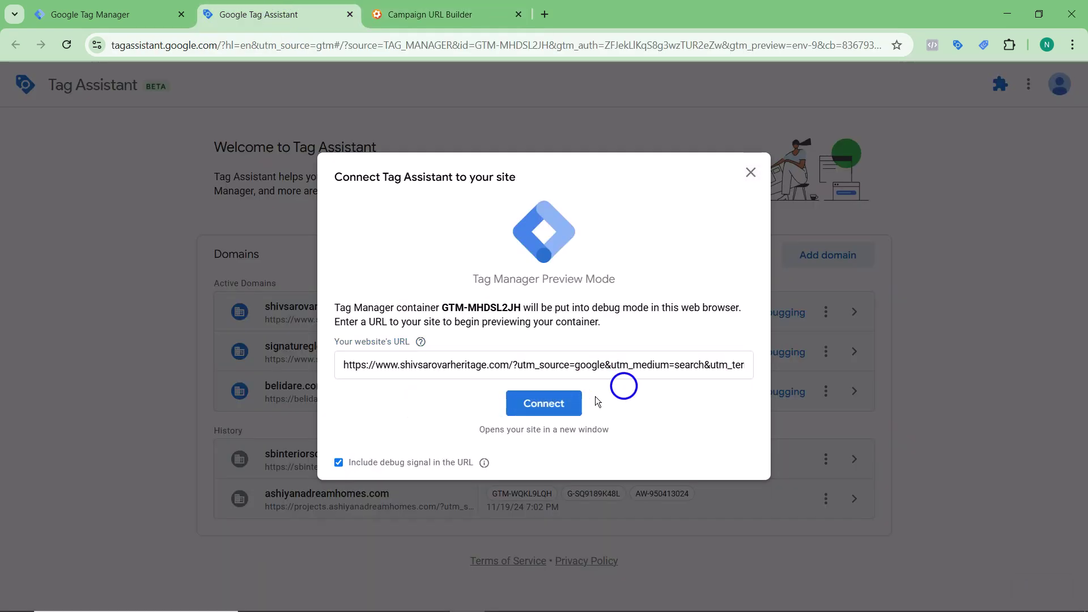
left_click(559, 405)
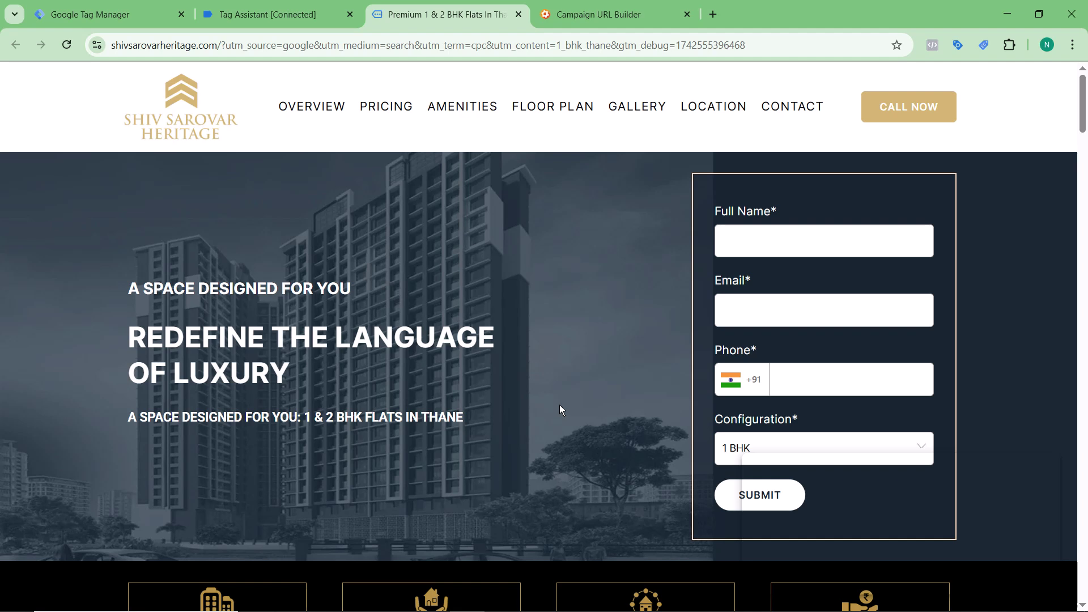
Move the Tag Assistant overlay away from the site's form, collapse it, and check the container summary in Tag Assistant
left_click_drag(820, 456, 335, 211)
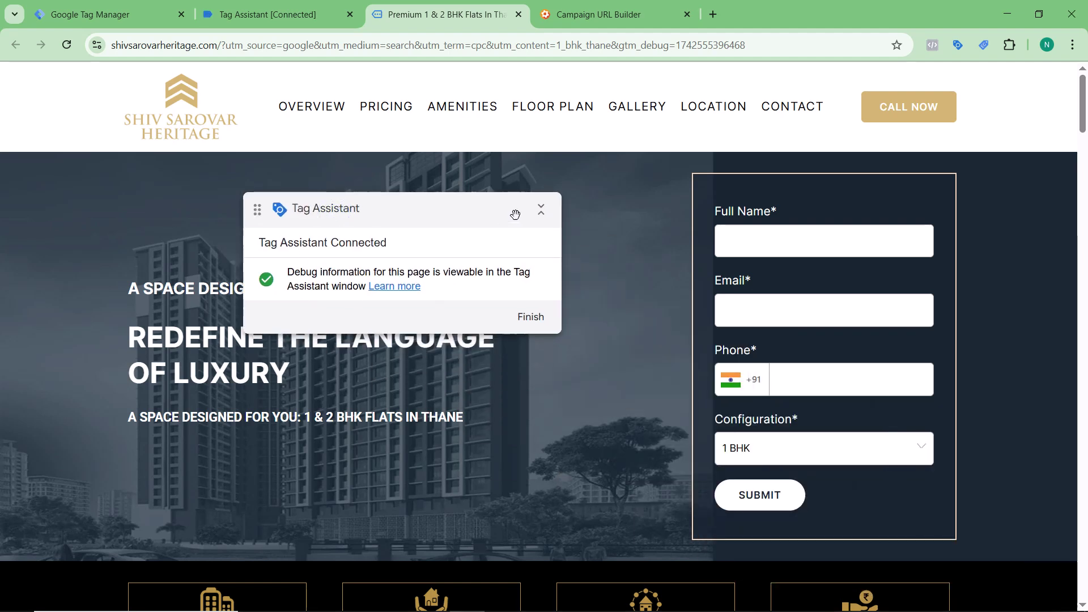
left_click(541, 210)
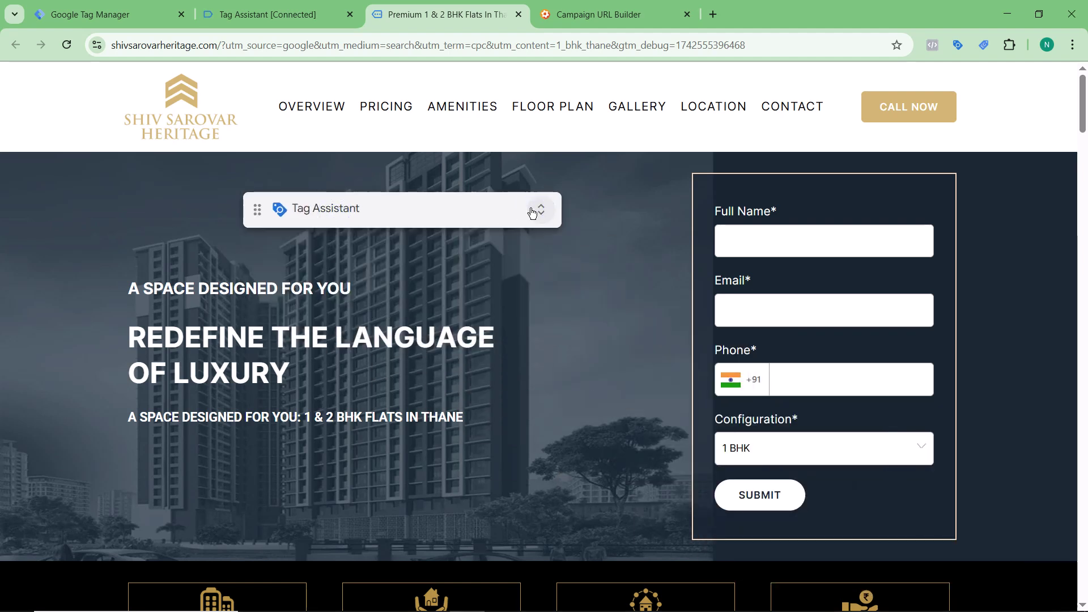
left_click(312, 8)
left_click(527, 330)
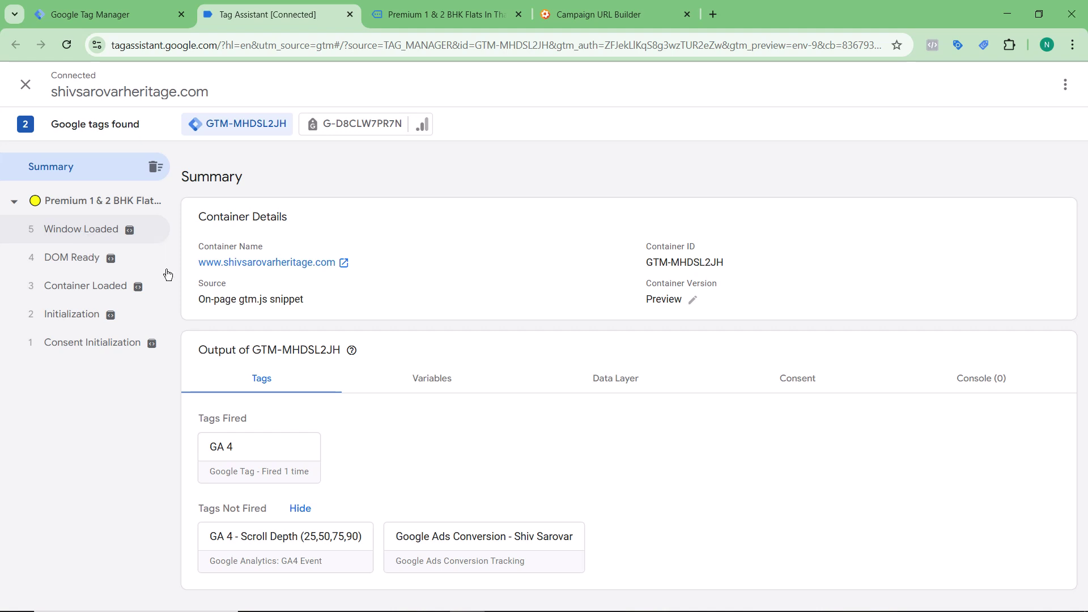
mouse_move(134, 285)
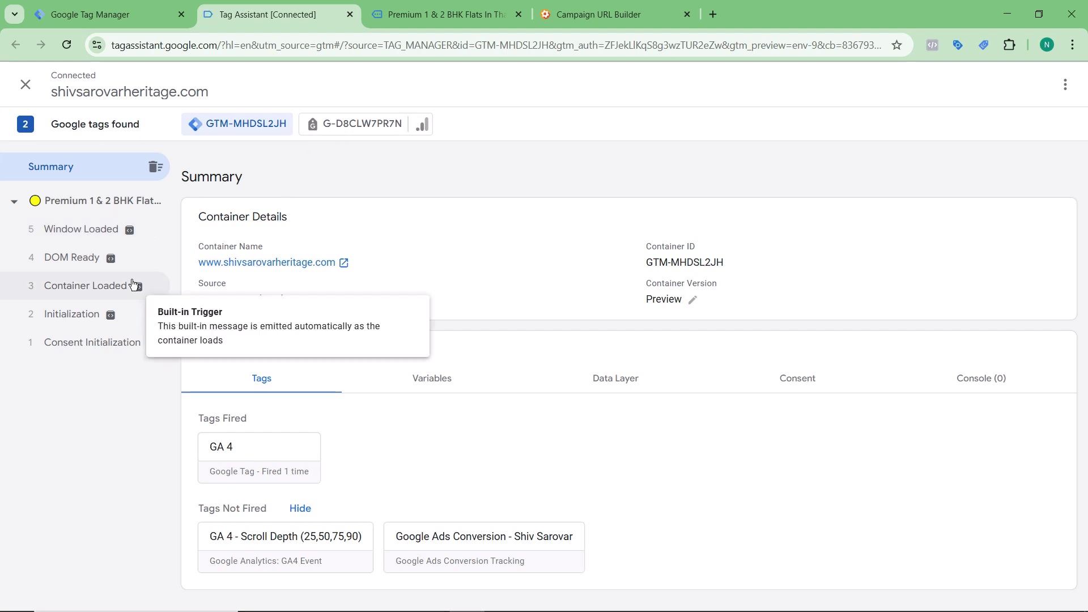
Fill in the site's enquiry form with a full name, e-mail and phone number, choose 2 BHK, and dismiss the site-visit popup
left_click(454, 23)
left_click(737, 241)
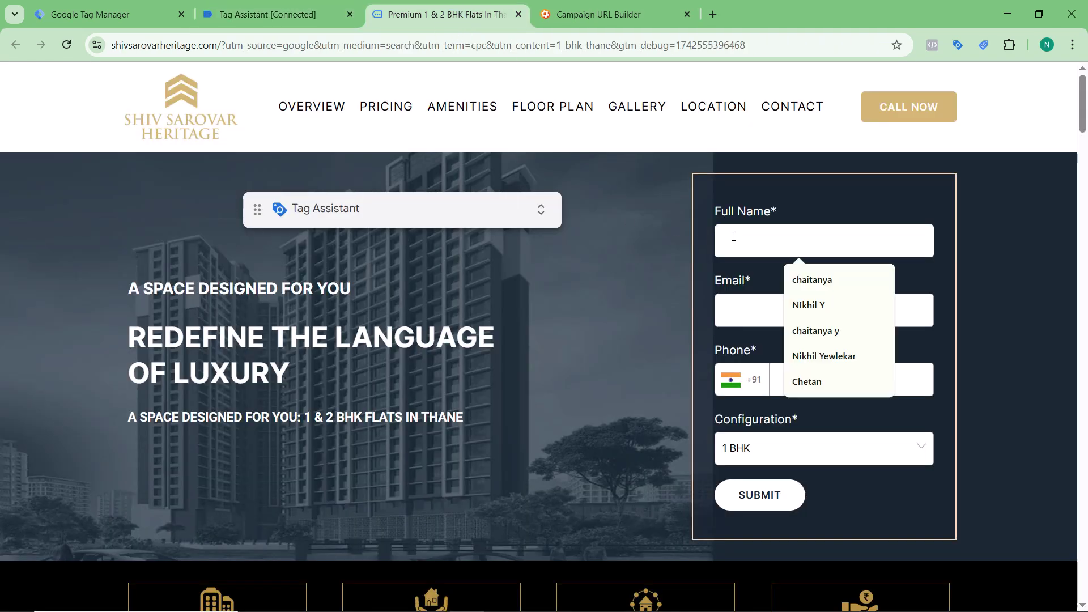
left_click(837, 271)
left_click(753, 305)
left_click(800, 340)
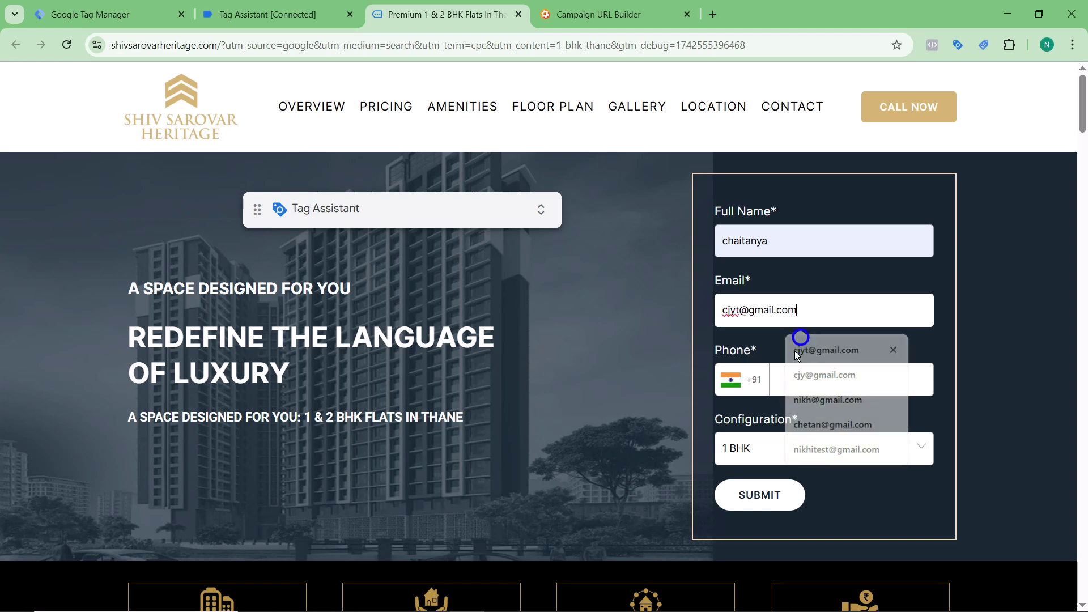
left_click(809, 385)
left_click(861, 444)
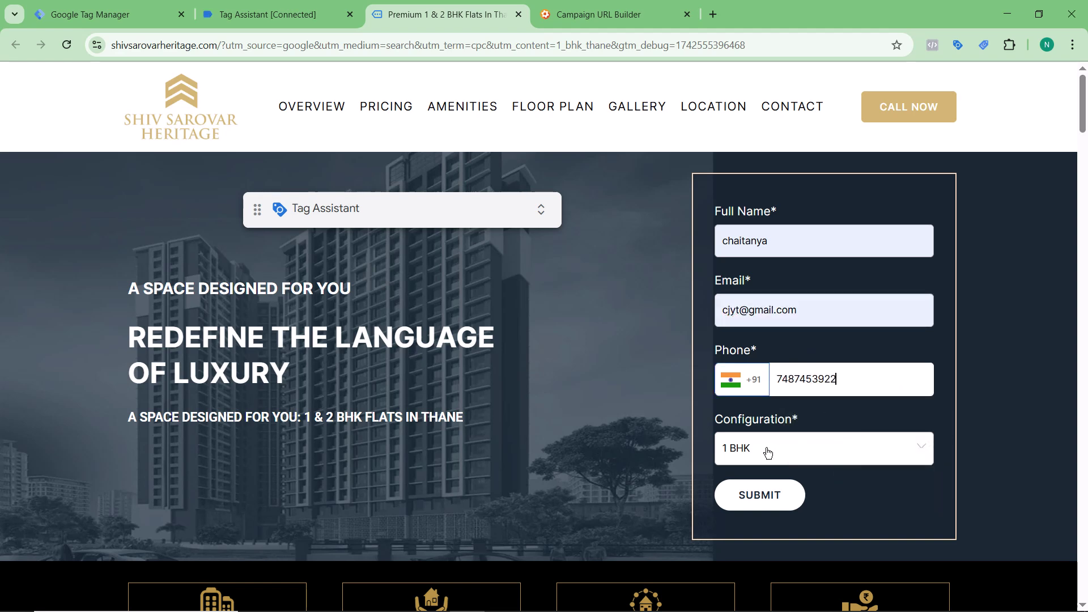
left_click(767, 452)
left_click(763, 492)
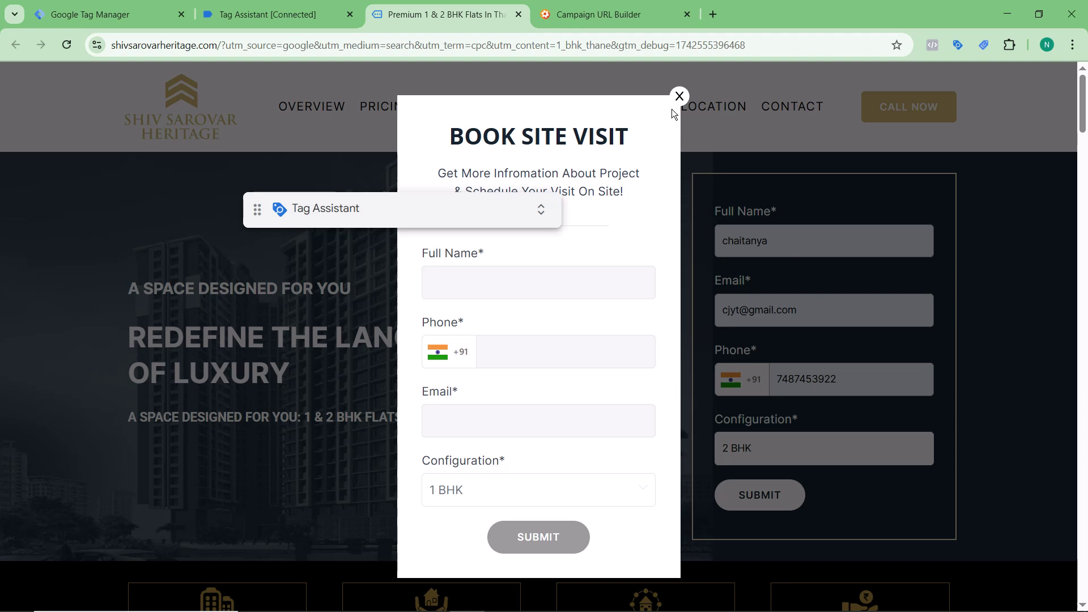
left_click(678, 97)
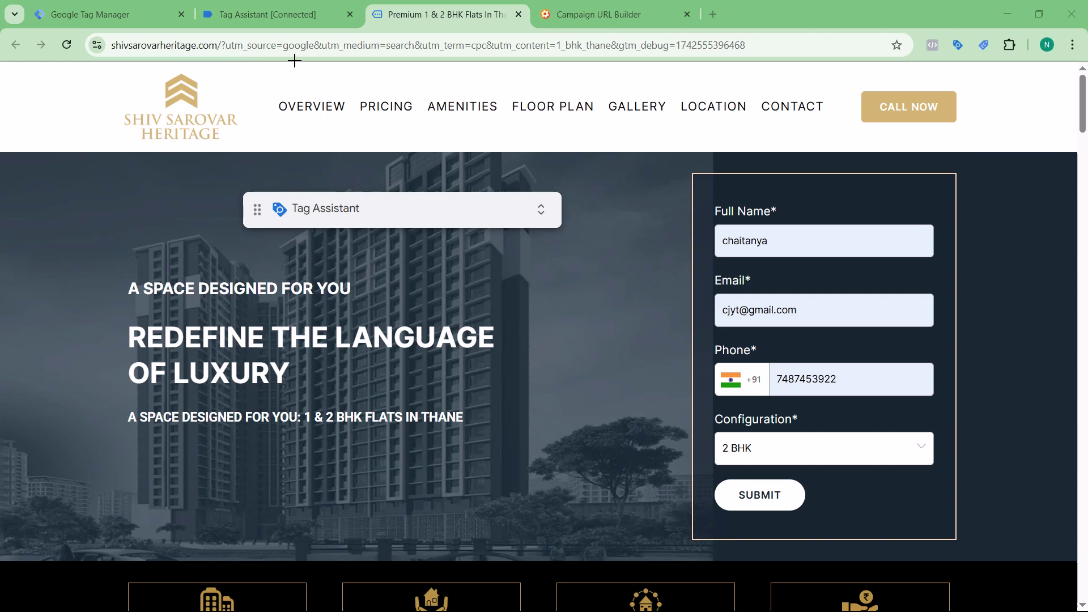
mouse_move(276, 55)
left_mouse_down()
mouse_move(322, 29)
mouse_move(264, 47)
left_mouse_up()
mouse_move(380, 57)
left_mouse_down()
mouse_move(419, 47)
mouse_move(376, 29)
mouse_move(391, 55)
left_mouse_up()
mouse_move(465, 48)
left_mouse_down()
mouse_move(462, 57)
mouse_move(486, 38)
mouse_move(464, 55)
left_mouse_up()
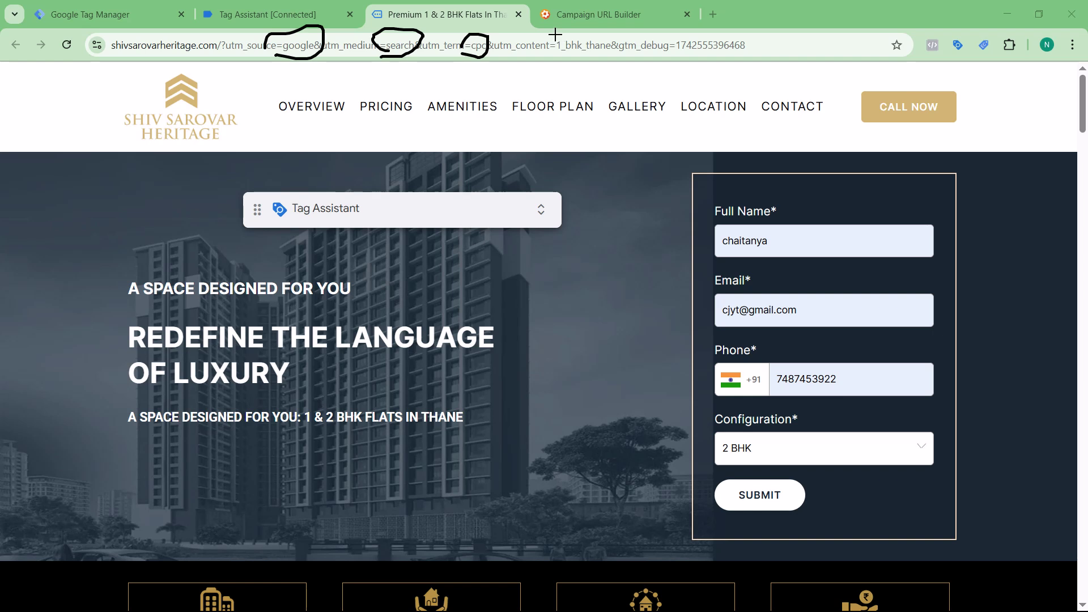
mouse_move(557, 29)
left_mouse_down()
mouse_move(603, 57)
mouse_move(560, 25)
left_mouse_up()
key("e")
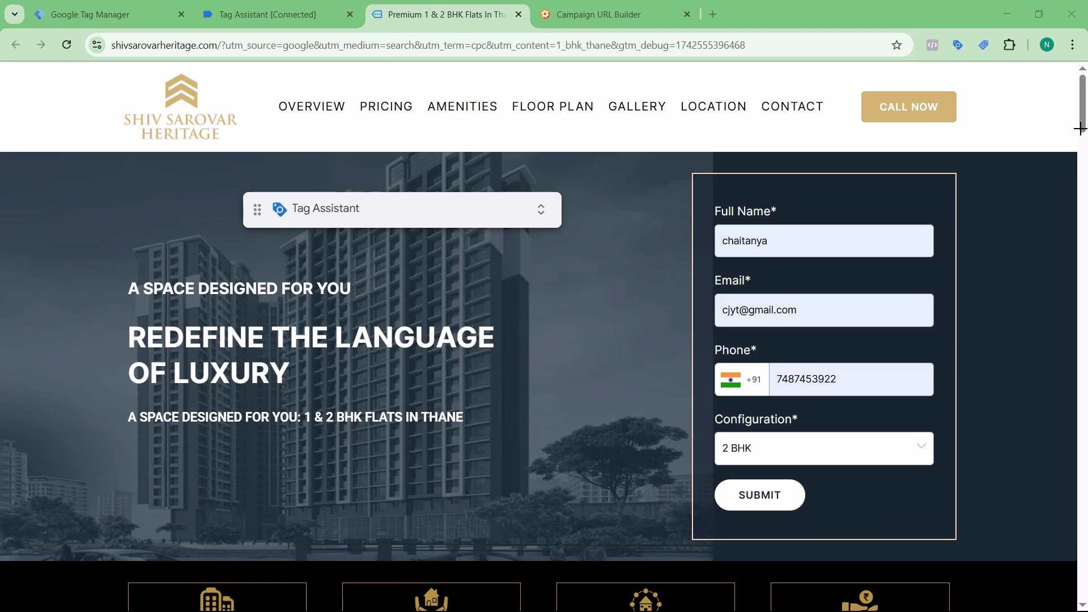
left_click(1069, 103)
Examine in Tag Assistant which tags fire on the form_start event and on the landing page overall
left_click(272, 23)
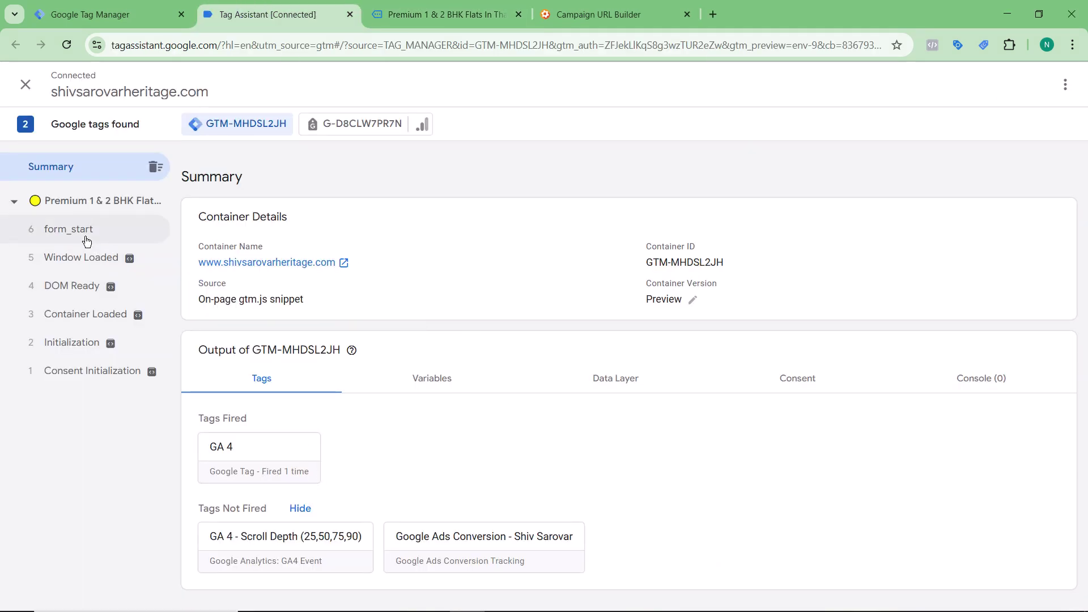
left_click(86, 239)
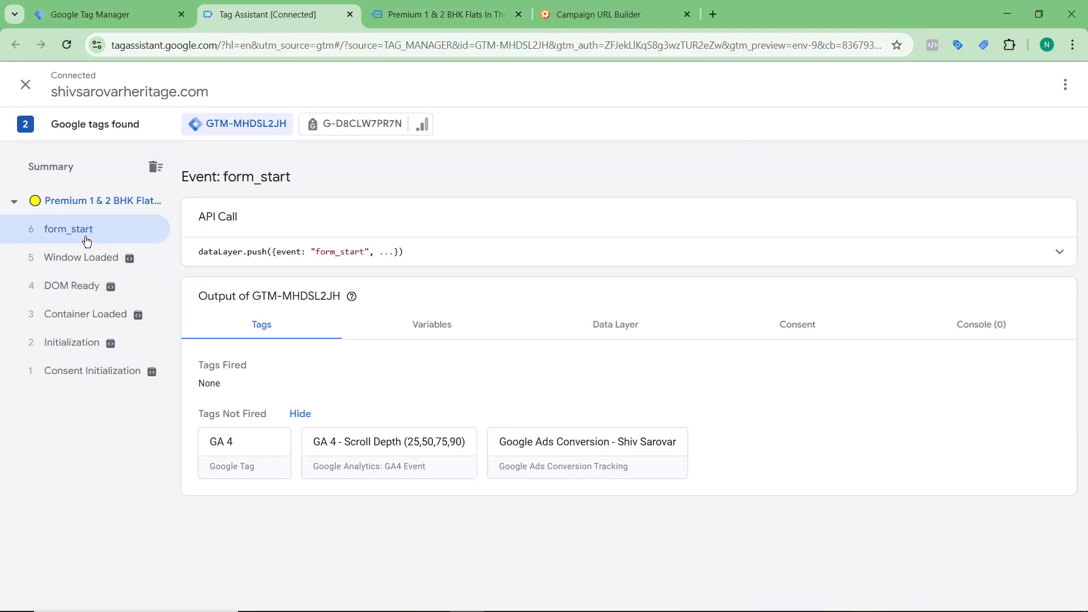
left_click(70, 202)
scroll(447, 420, "down", 1)
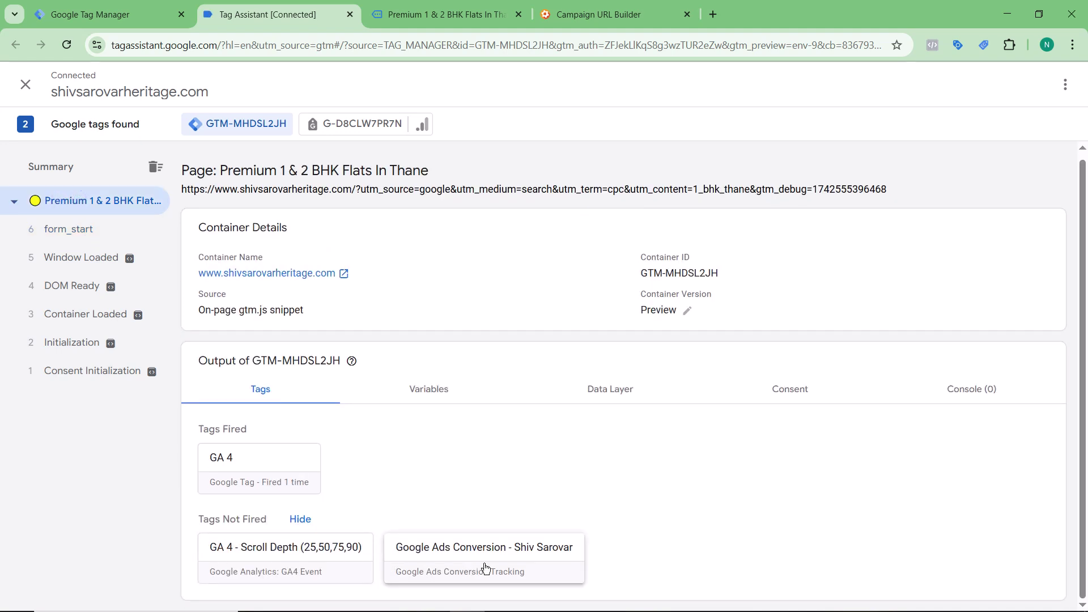
Submit the completed enquiry form on the site and show the thank-you page's tag results in Tag Assistant
left_click(445, 14)
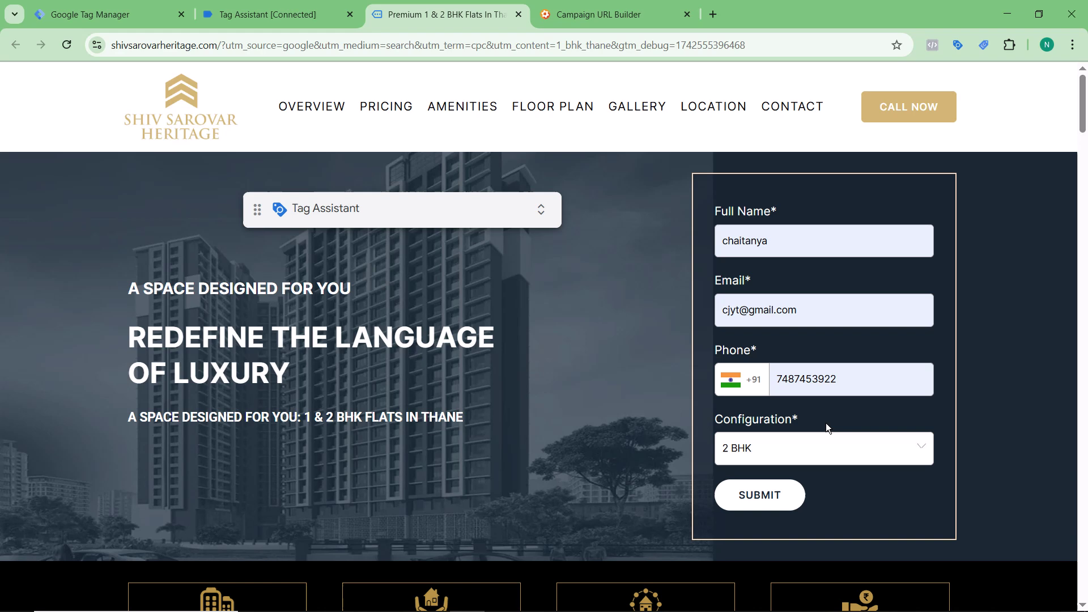
left_click(783, 506)
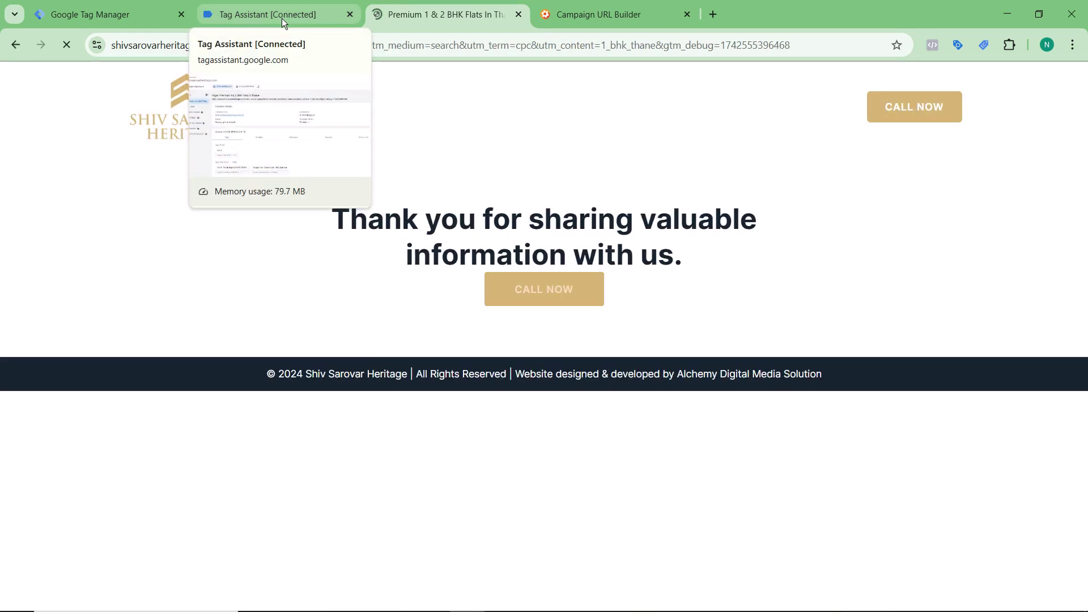
left_click(281, 18)
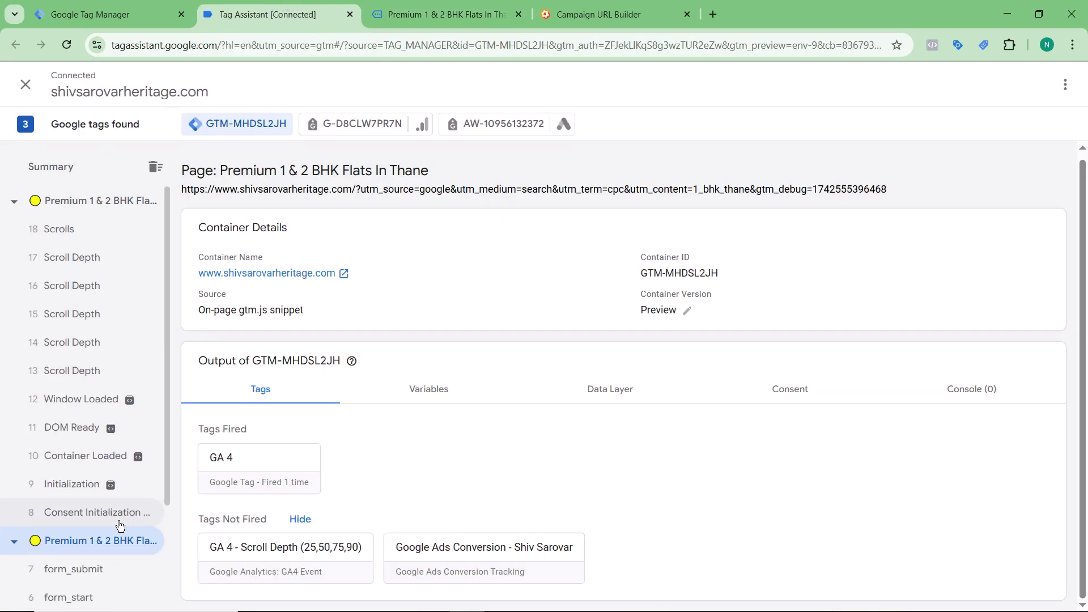
left_click(73, 202)
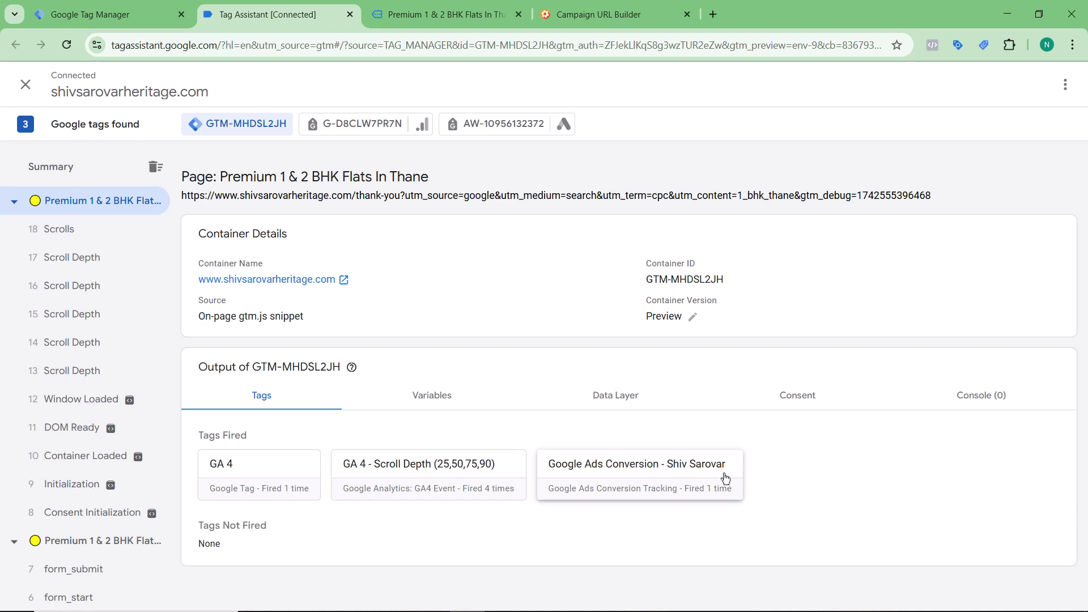
Inspect the Google Ads Conversion - Shiv Sarovar tag's full properties and its firing details for the Container Loaded event
left_click(574, 474)
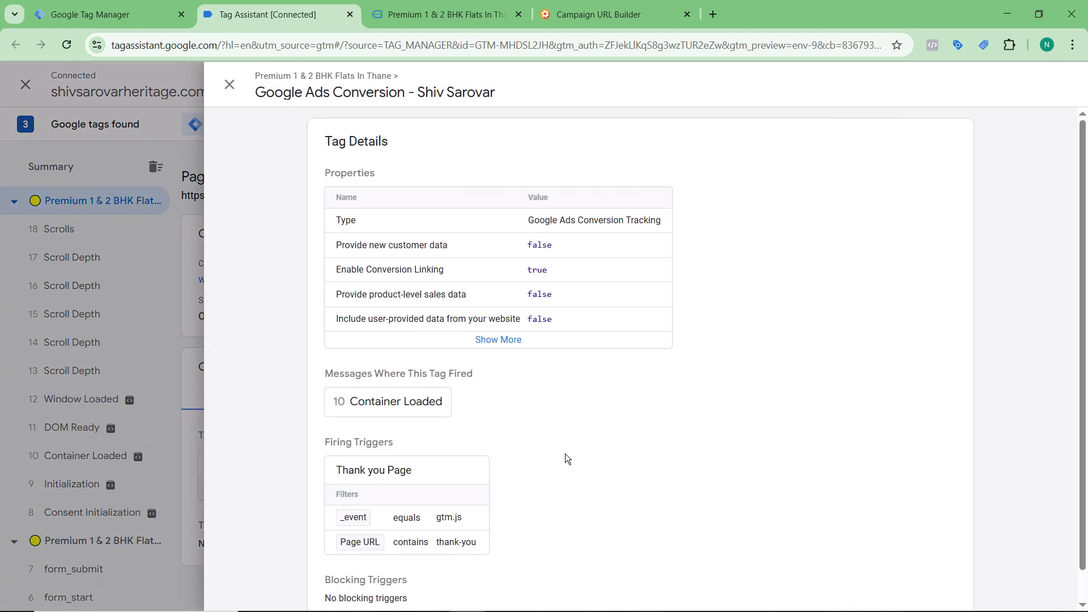
left_click(509, 340)
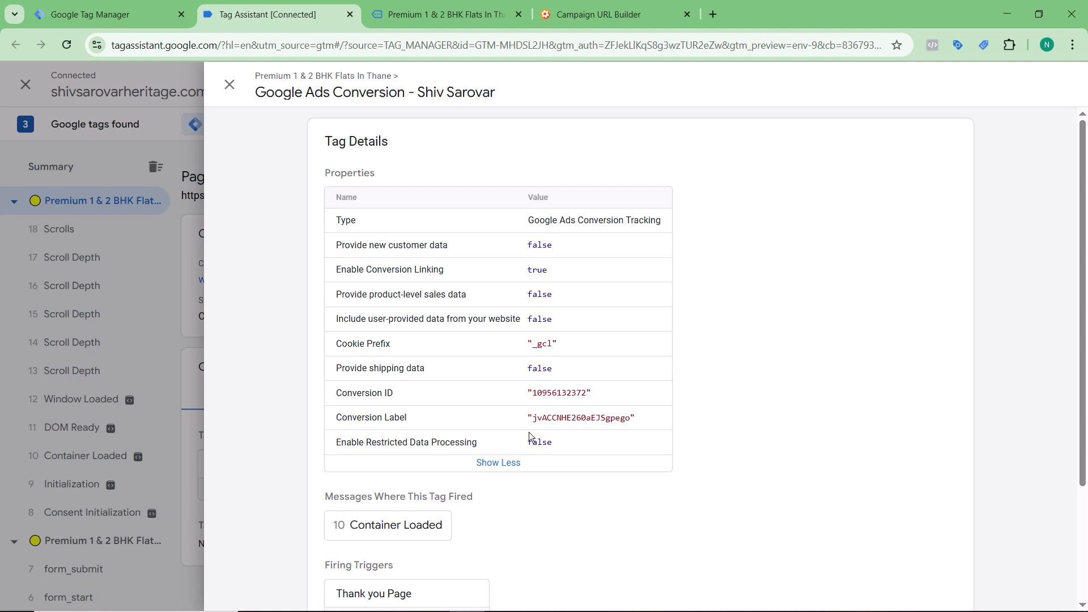
left_click(414, 529)
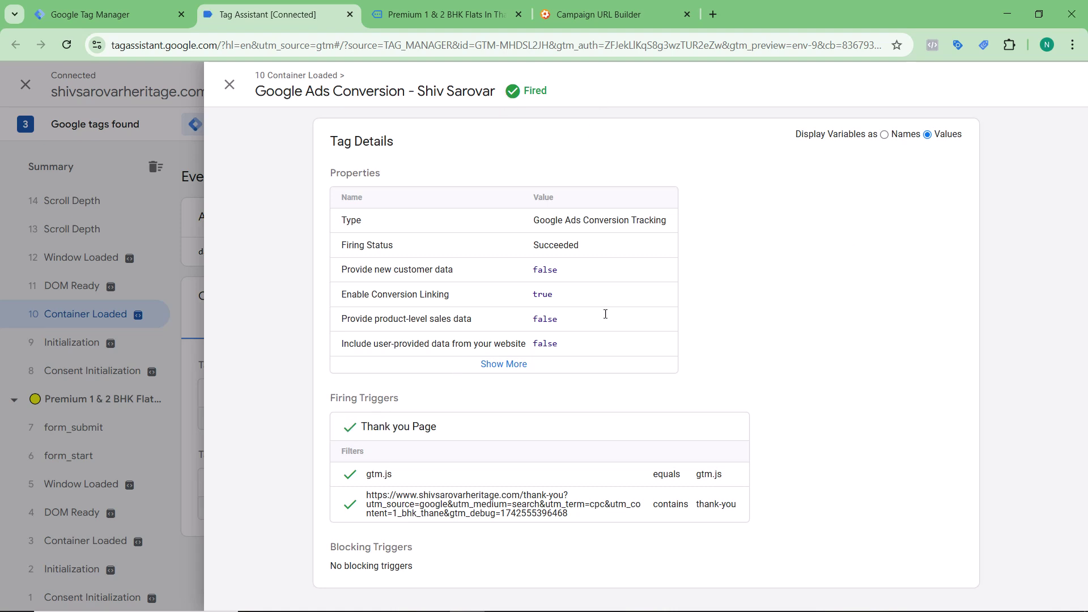
left_click(231, 88)
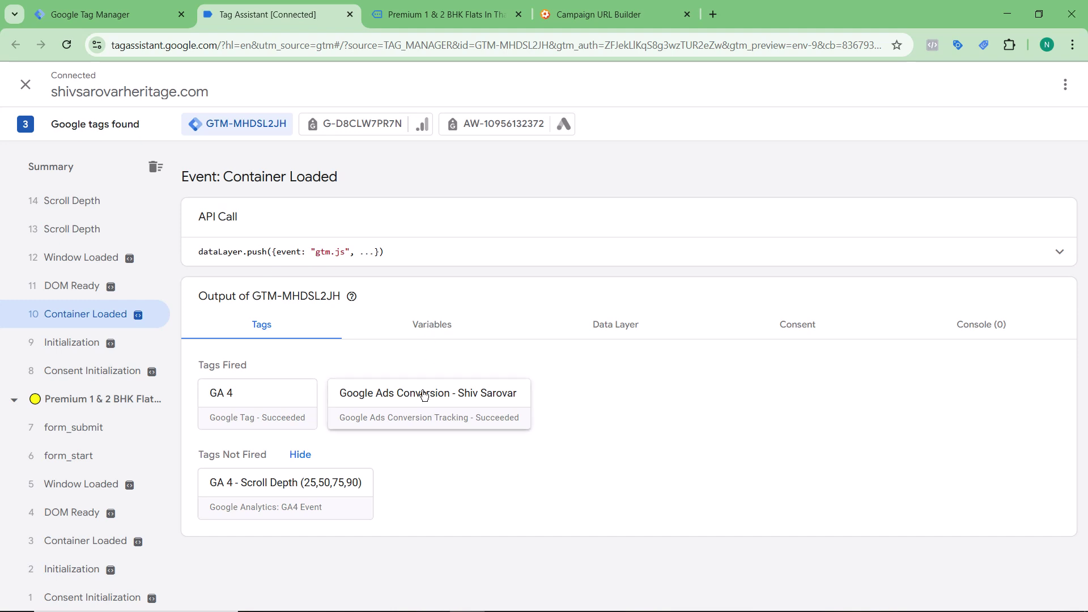
Compare the Container Loaded event's UTM variables with the thank-you page's URL, dismiss the popup there, and return to Google Tag Manager
left_click(435, 321)
scroll(436, 319, "down", 5)
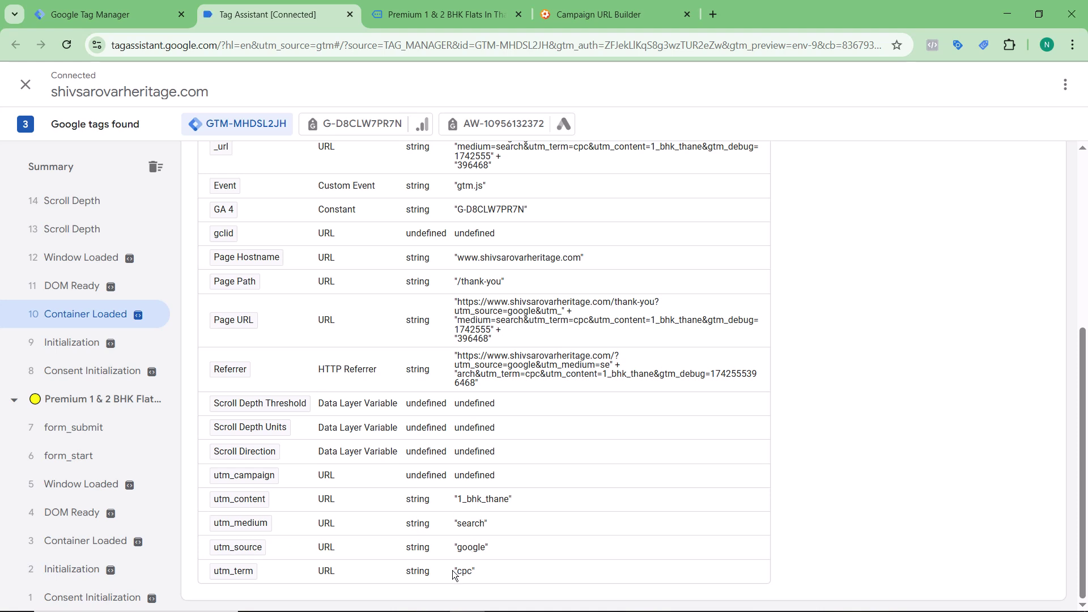
left_click(446, 12)
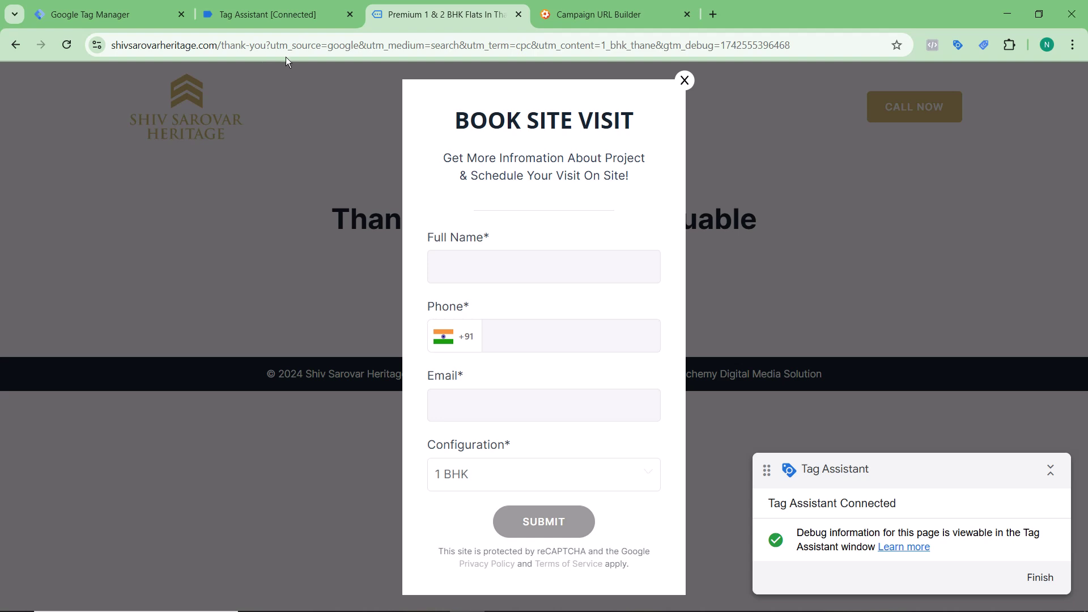
left_click(681, 82)
left_click(266, 14)
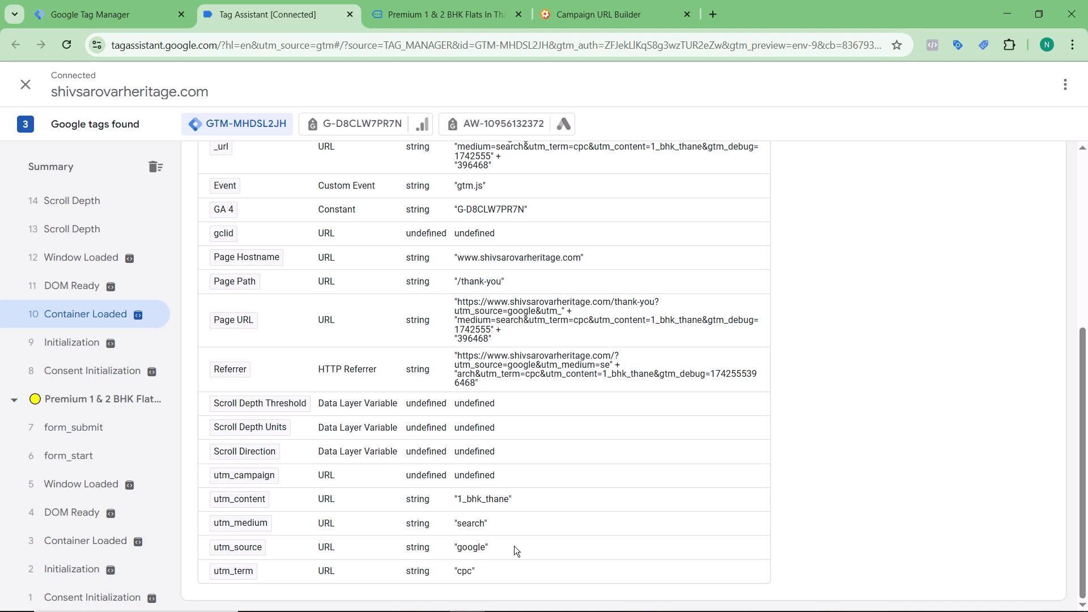
left_click(108, 14)
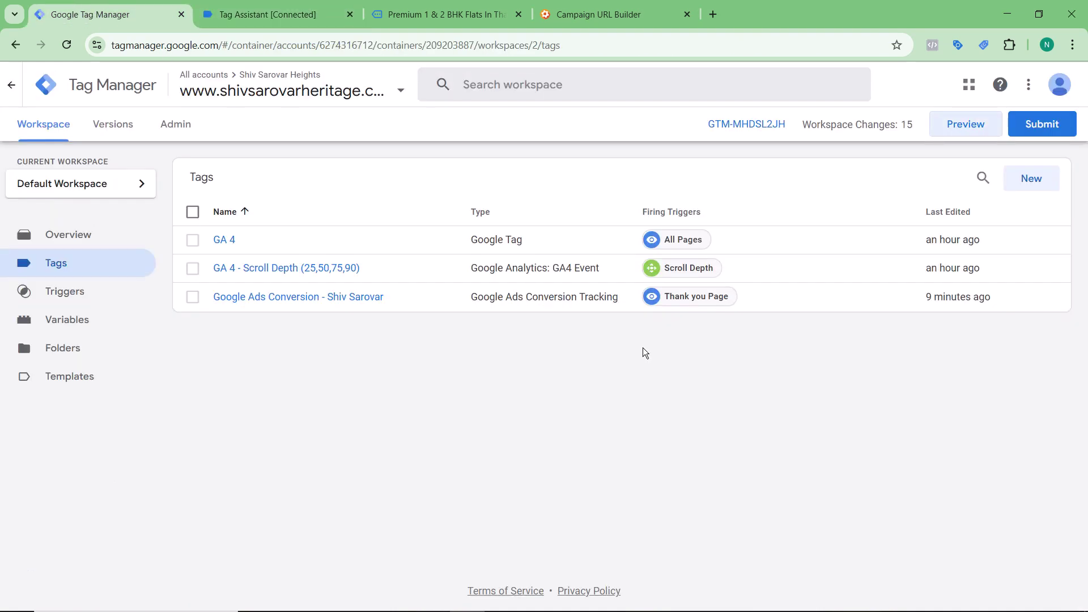